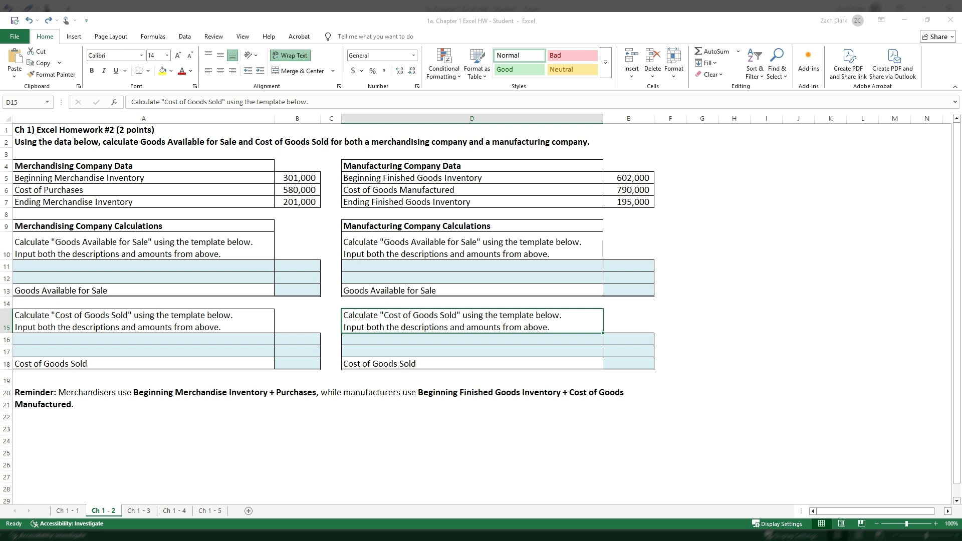
# - Link the merchandising Goods Available for Sale descriptions in A11 and A12 to the labels in A5 and A6
pyautogui.click(632, 490)
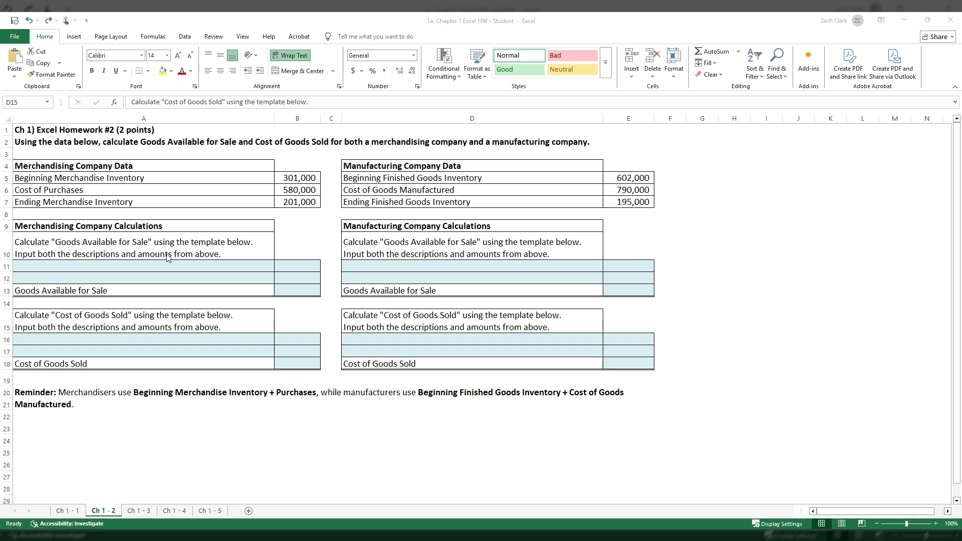
pyautogui.click(154, 266)
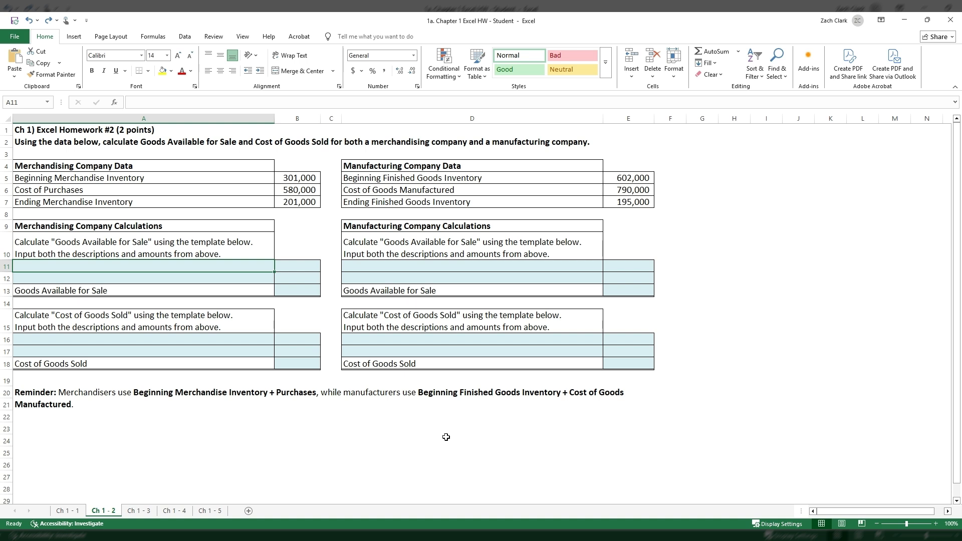
pyautogui.write('+')
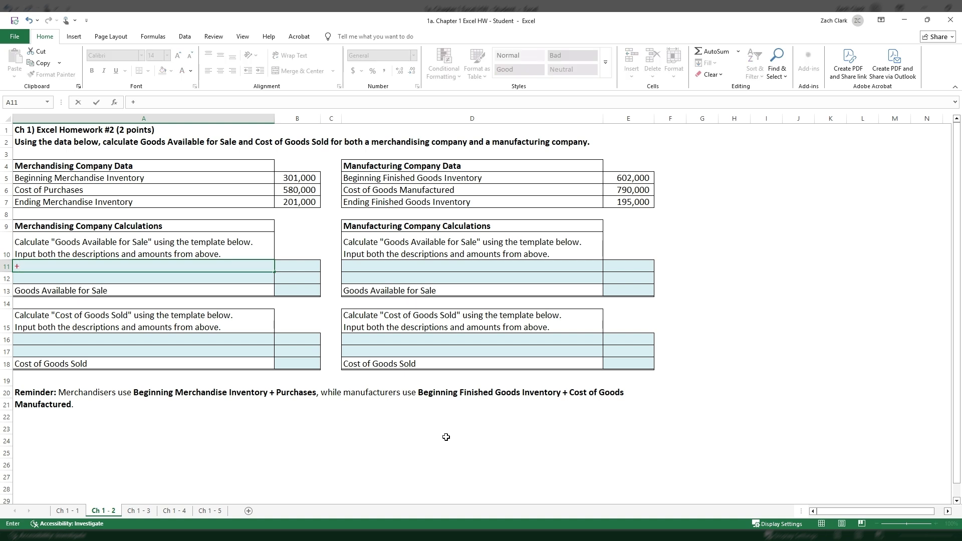
pyautogui.click(190, 178)
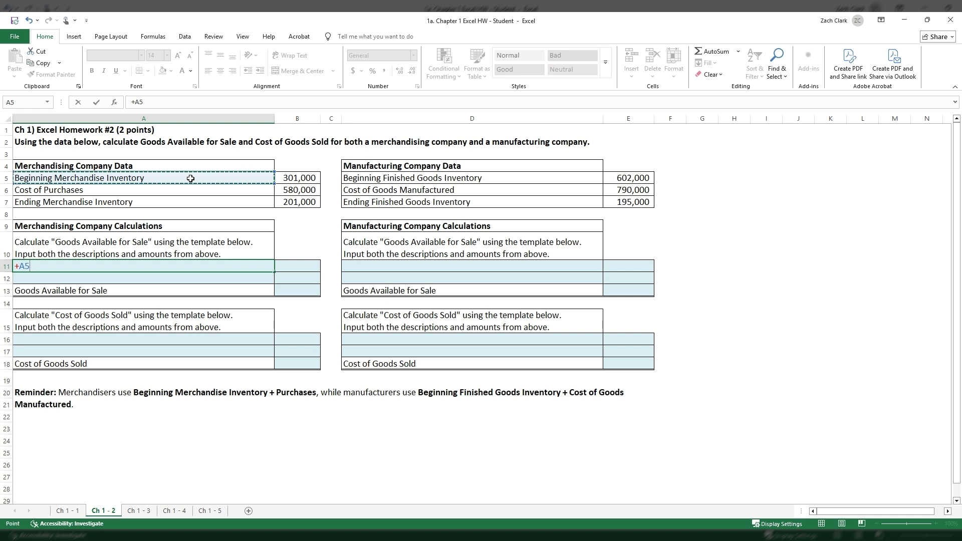
pyautogui.press('Return')
pyautogui.write('+')
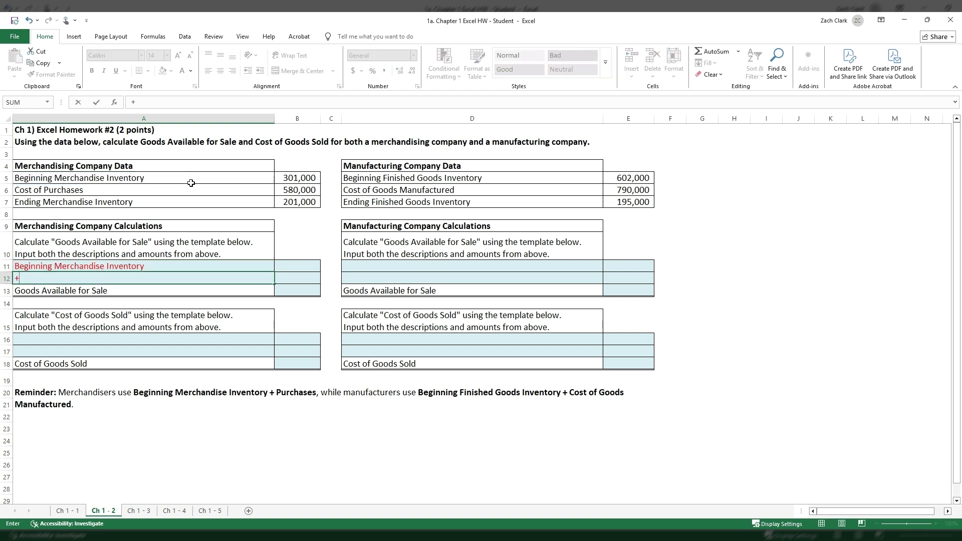
pyautogui.click(192, 189)
pyautogui.press('Return')
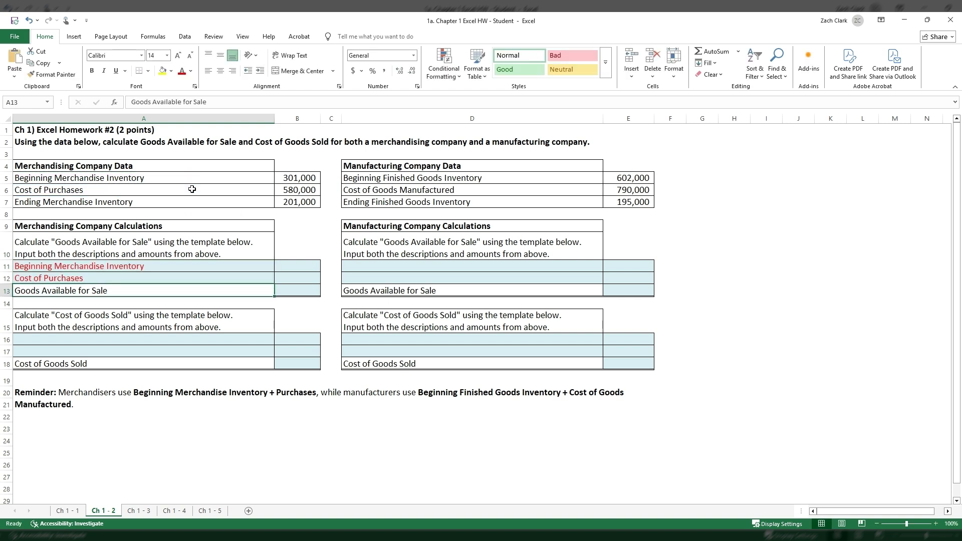
pyautogui.click(159, 264)
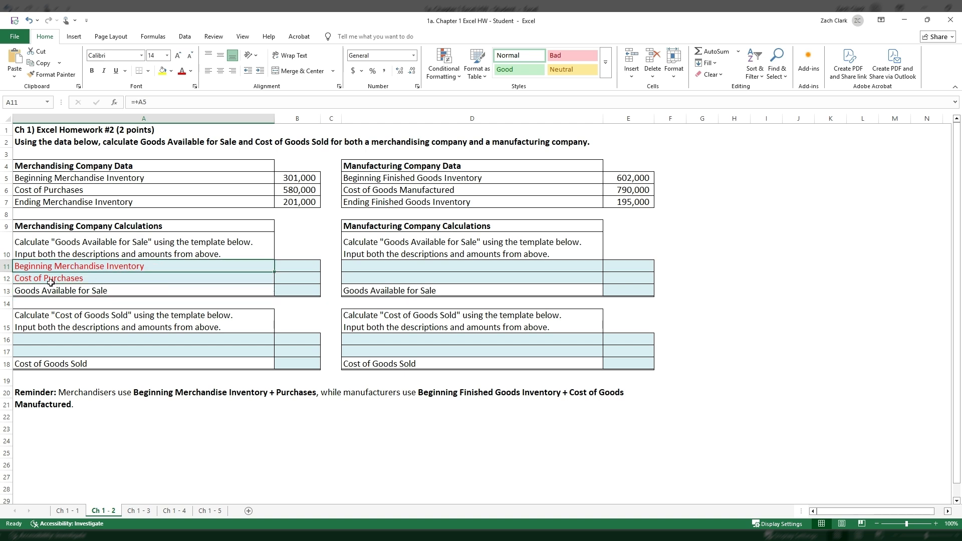
# - Link amounts B11 and B12 to B5 and B6, and total them in B13 with =SUM(B11:B12)
pyautogui.click(289, 266)
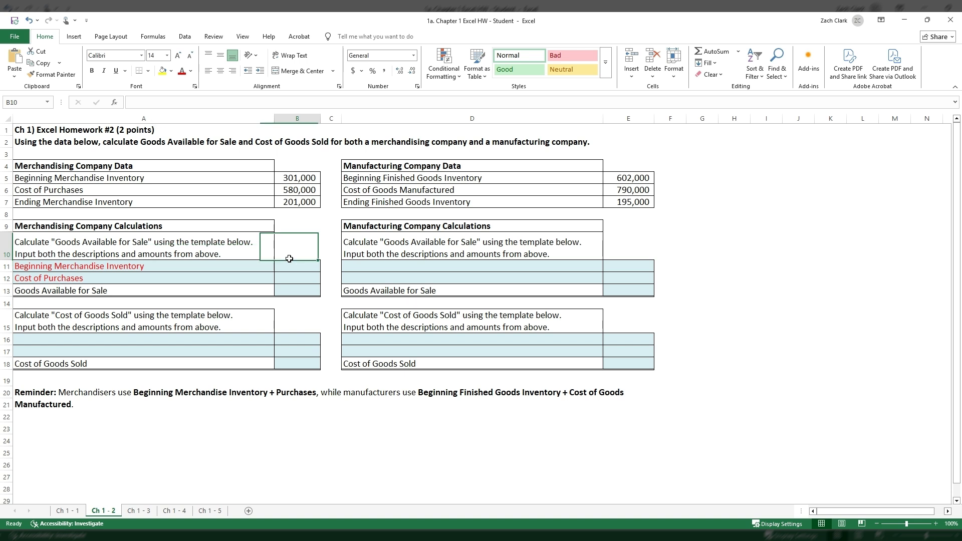
pyautogui.write('+')
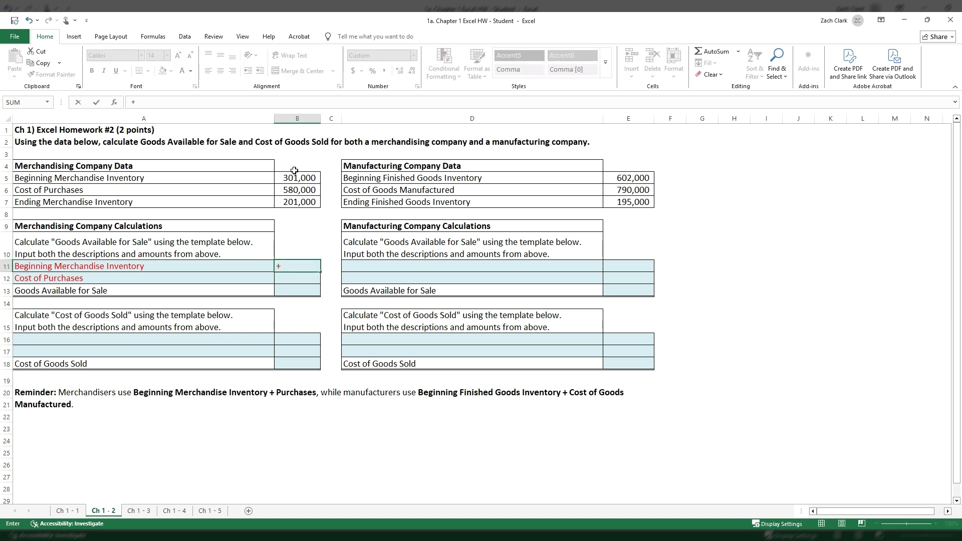
pyautogui.click(298, 176)
pyautogui.press('Return')
pyautogui.write('+')
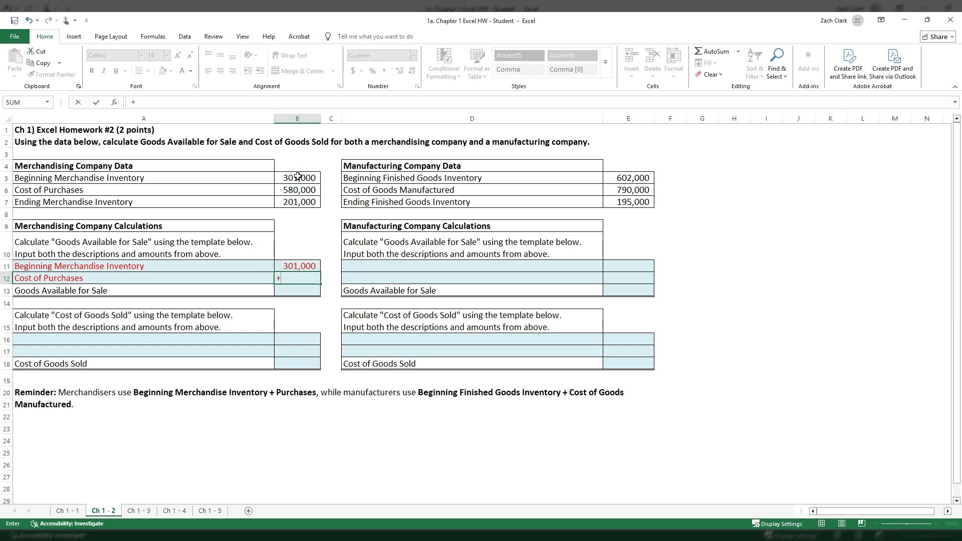
pyautogui.click(298, 190)
pyautogui.press('Return')
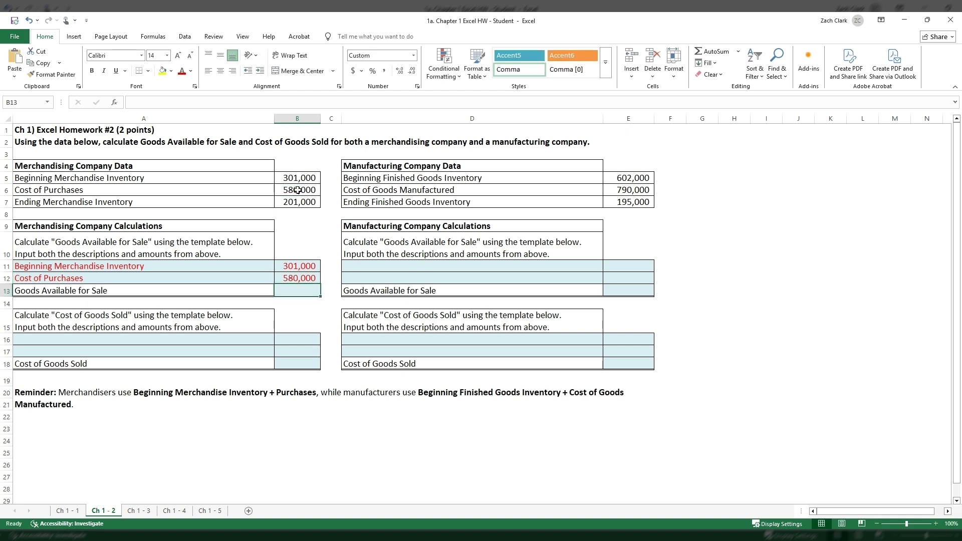
pyautogui.click(700, 53)
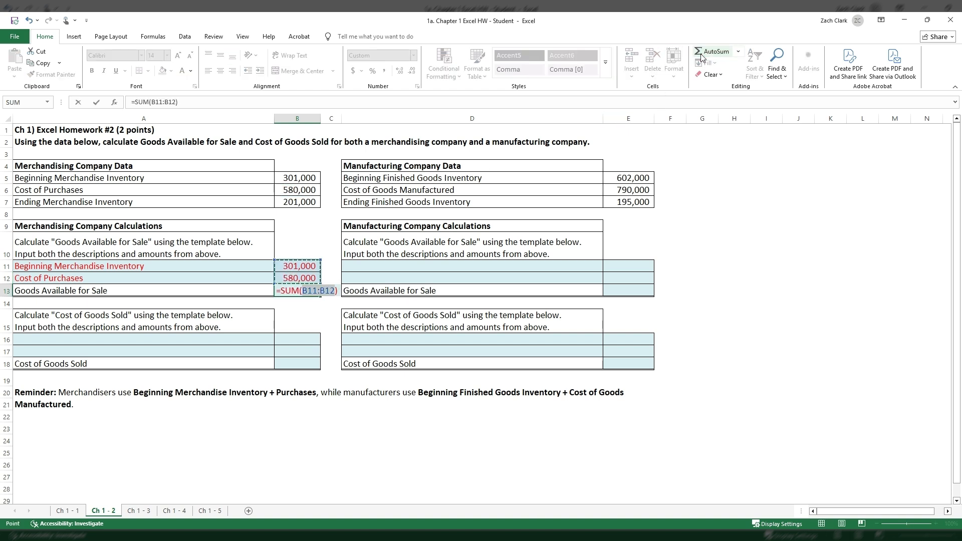
pyautogui.press('Return')
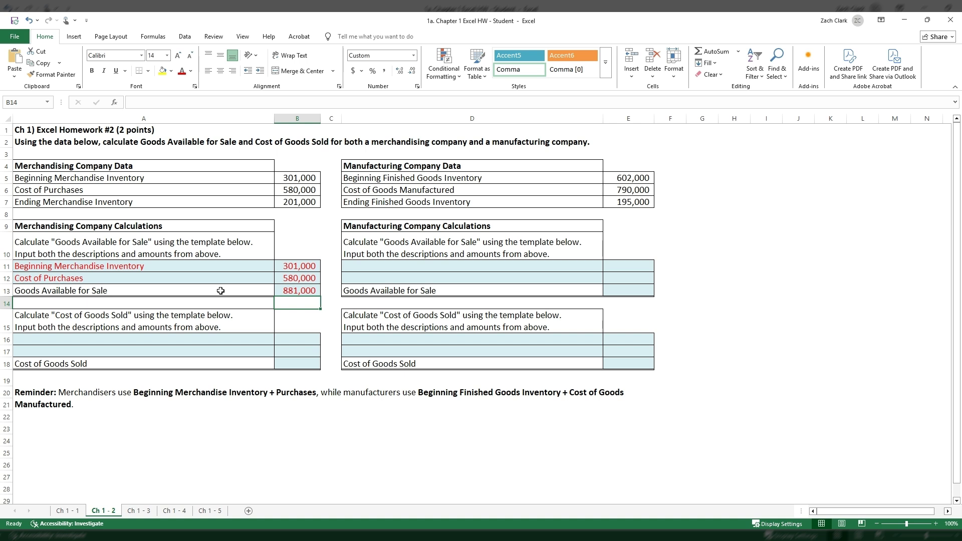
# - Link the manufacturing Goods Available for Sale descriptions in D11 and D12 to the labels in D5 and D6
pyautogui.click(477, 269)
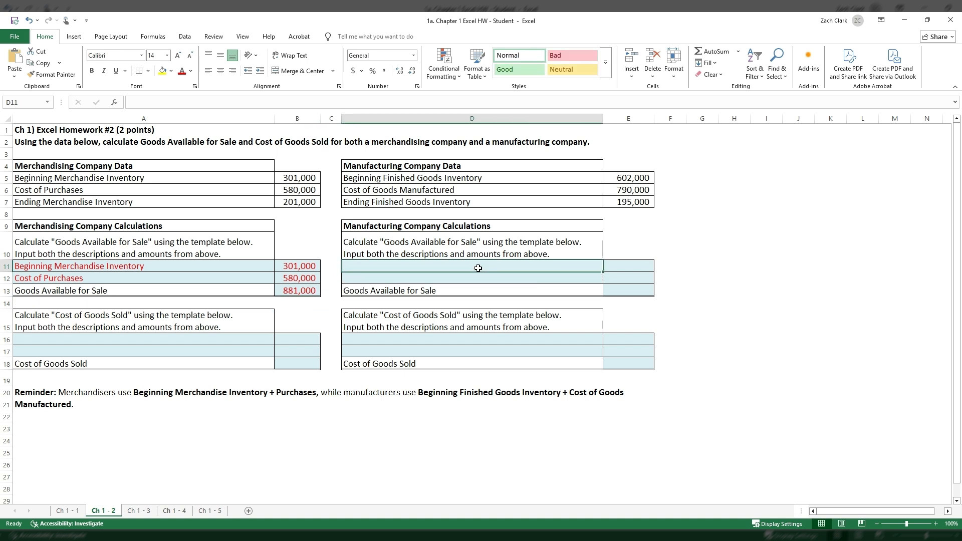
pyautogui.write('+')
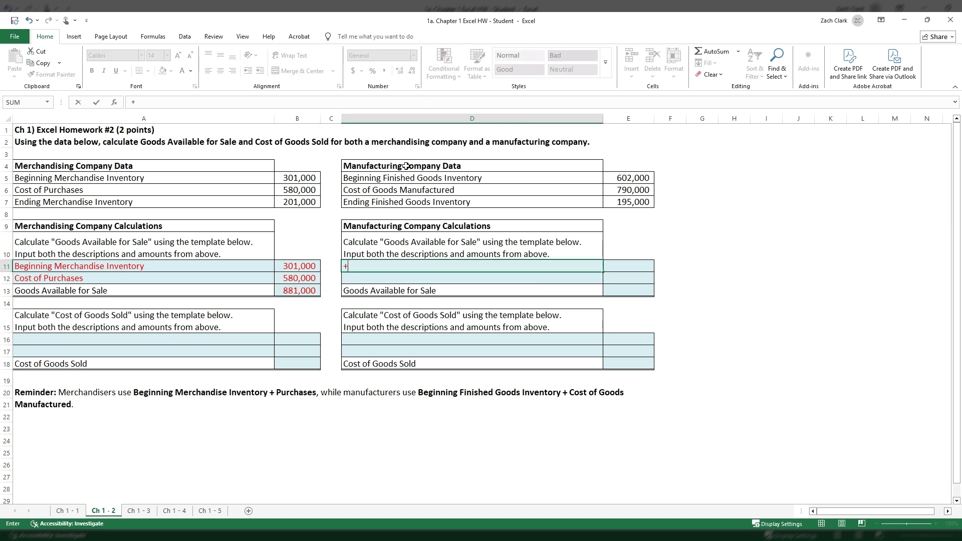
pyautogui.click(427, 178)
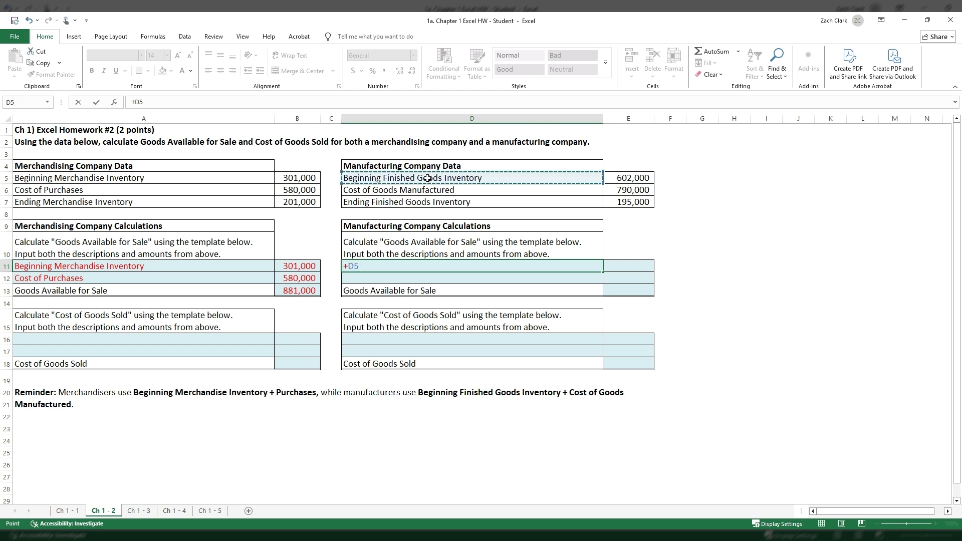
pyautogui.press('Return')
pyautogui.write('+')
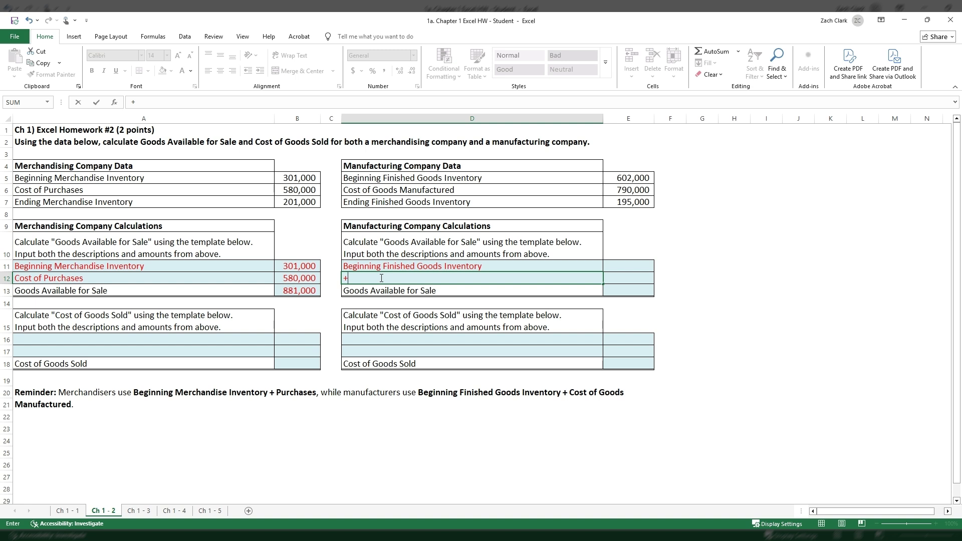
pyautogui.press('BackSpace')
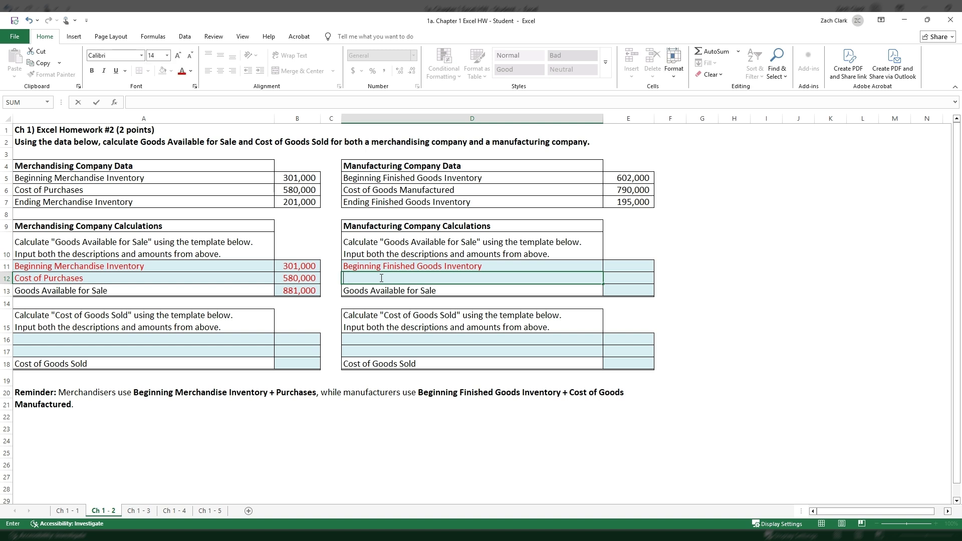
pyautogui.write('=')
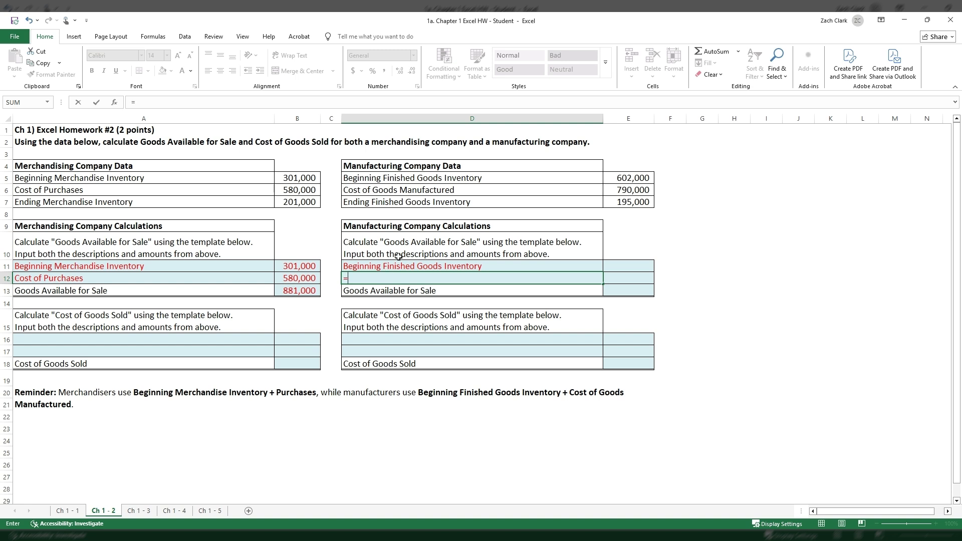
pyautogui.click(411, 192)
pyautogui.press('Return')
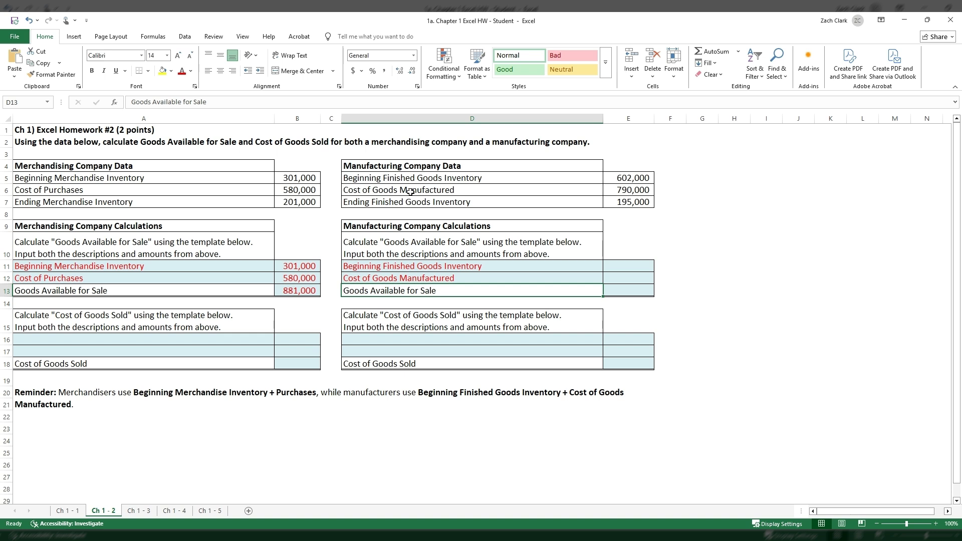
# - Link the manufacturing amount in E11 to E5, fill the formula down to E12, and check both cells' references
pyautogui.click(635, 265)
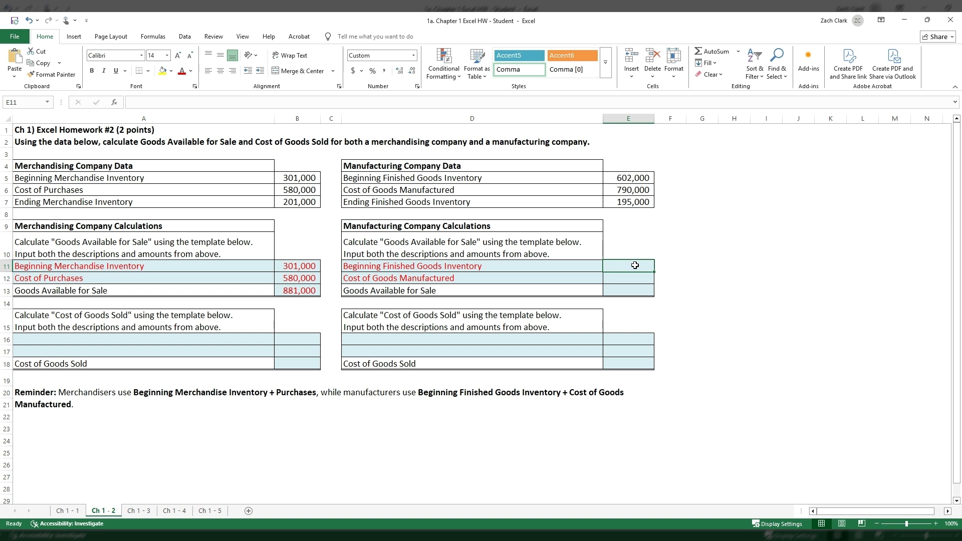
pyautogui.write('+')
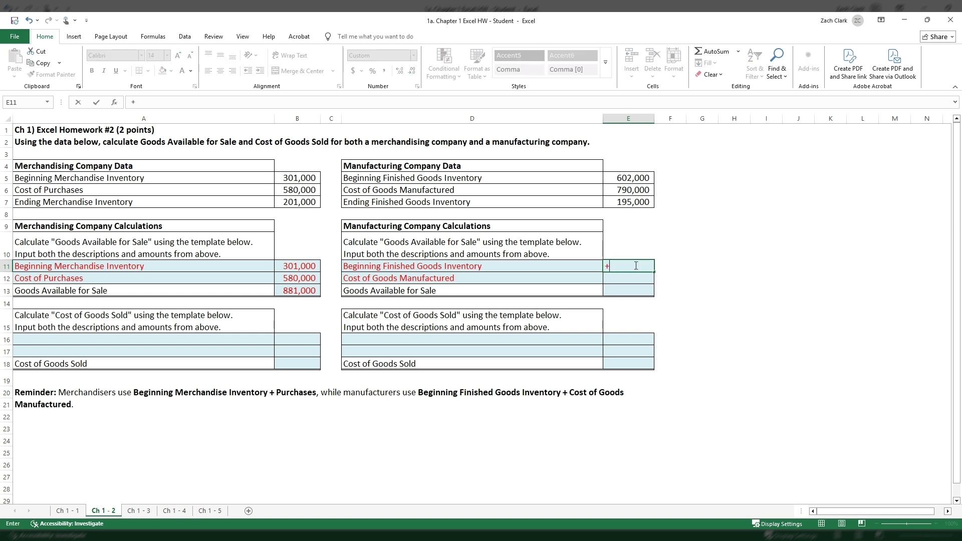
pyautogui.click(630, 177)
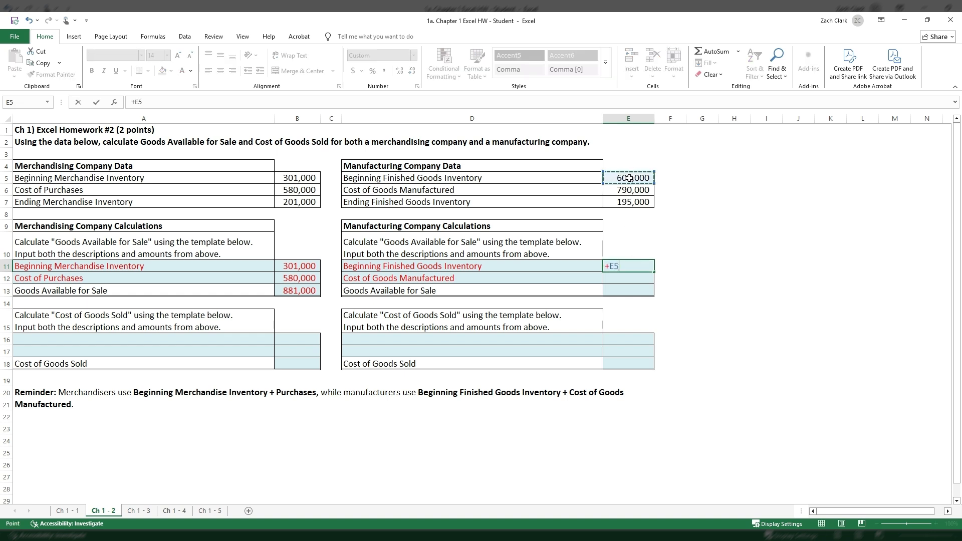
pyautogui.press('Return')
pyautogui.click(635, 265)
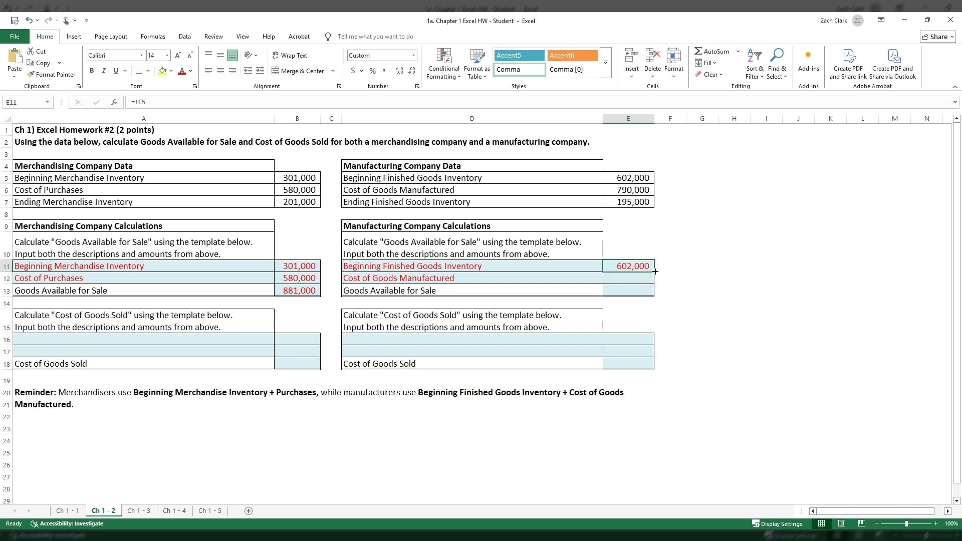
pyautogui.moveTo(655, 272); pyautogui.dragTo(655, 282)
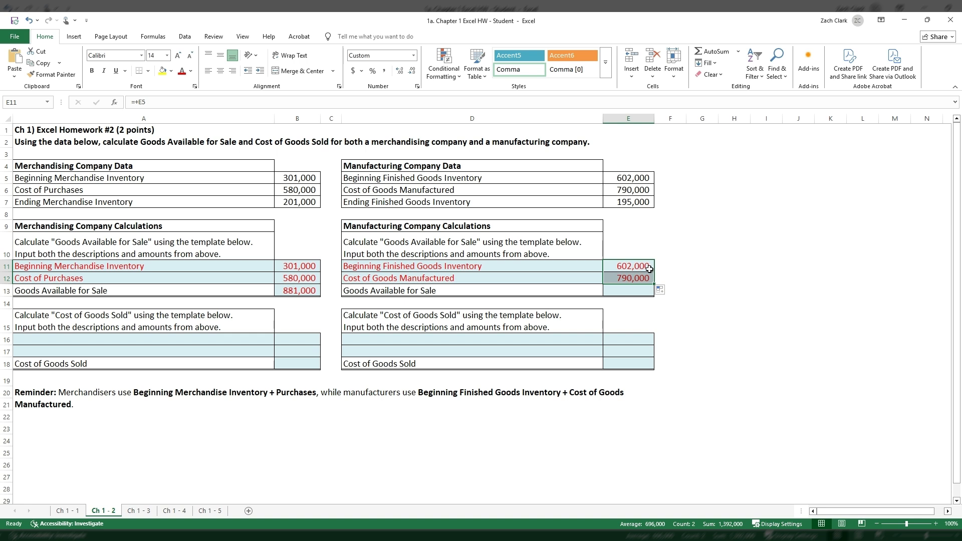
pyautogui.doubleClick(644, 279)
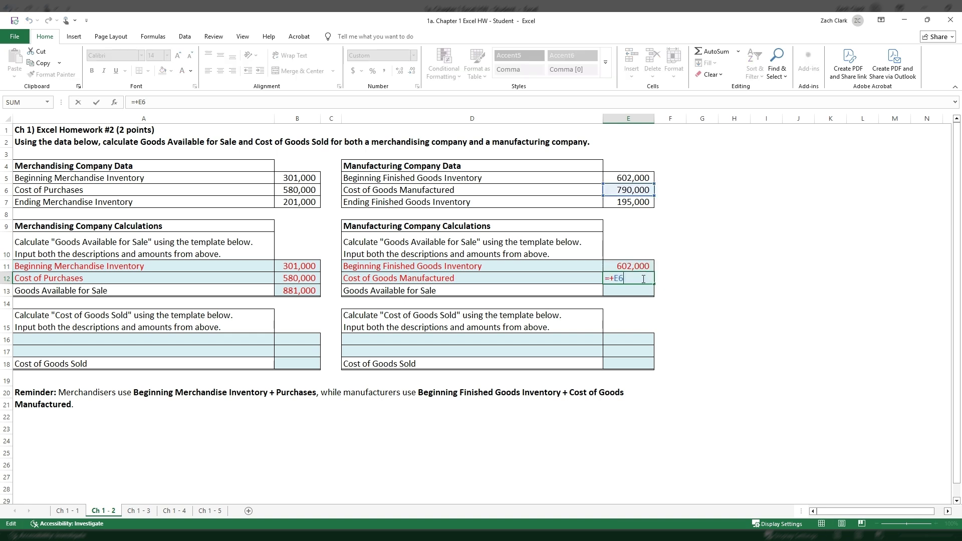
pyautogui.press('Return')
pyautogui.doubleClick(637, 266)
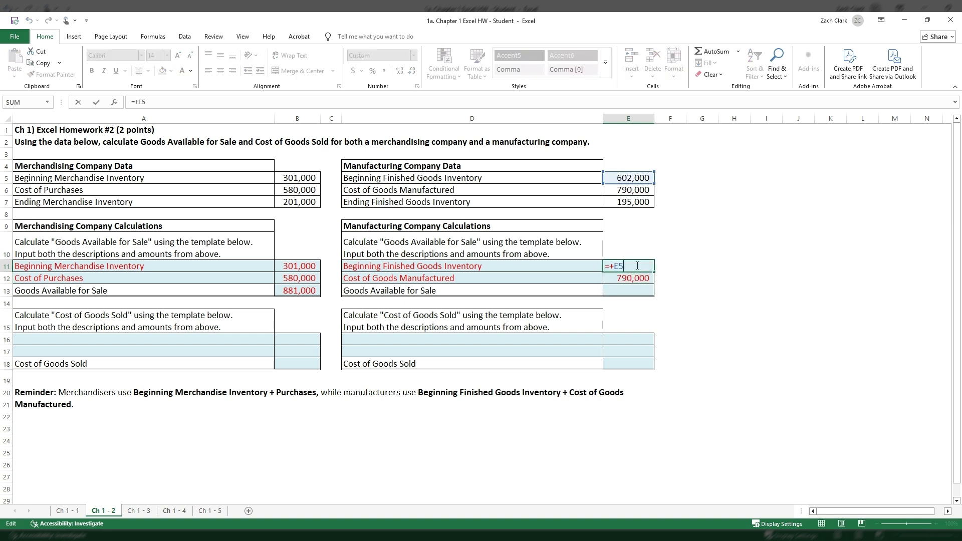
pyautogui.press('Return')
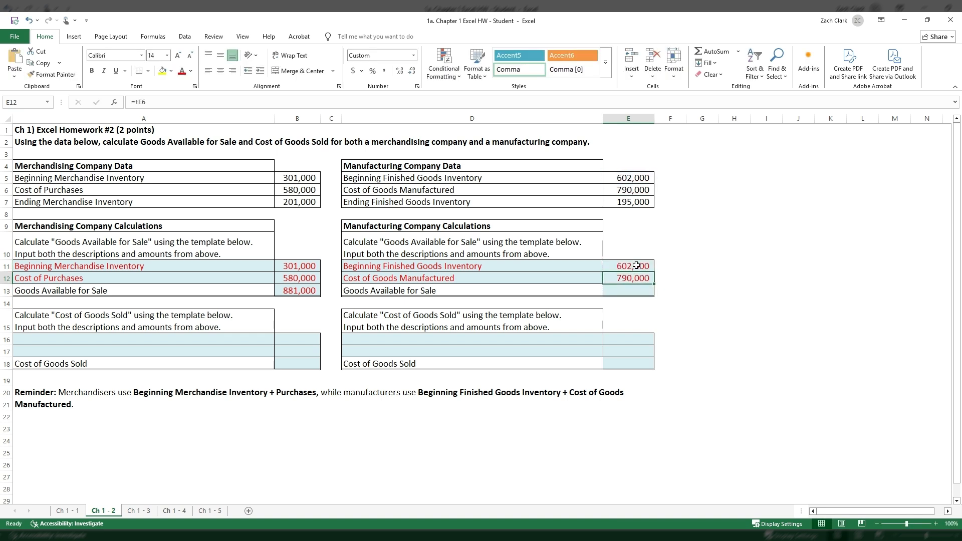
# - Total the manufacturing Goods Available for Sale in E13 with =SUM(E11:E12), and compare it with the merchandising total in B13
pyautogui.click(620, 292)
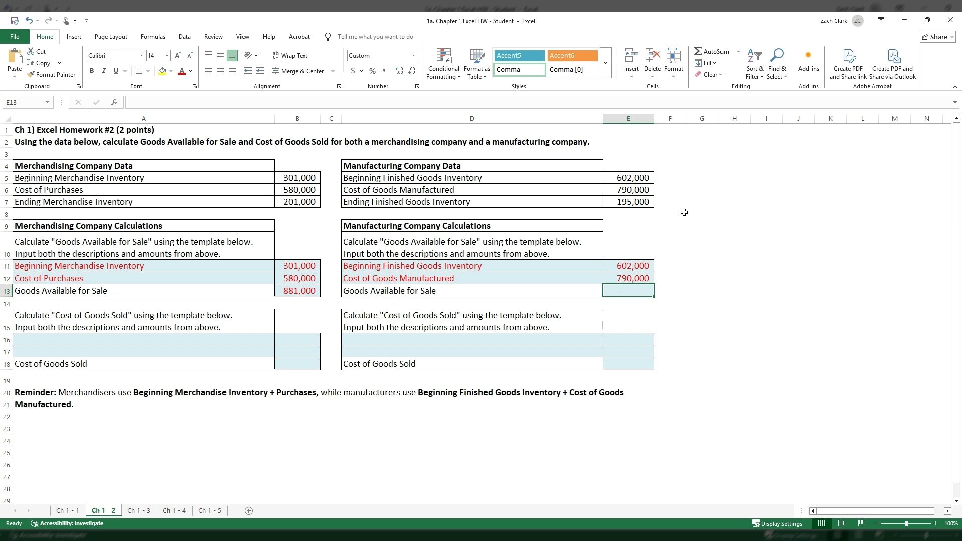
pyautogui.click(716, 52)
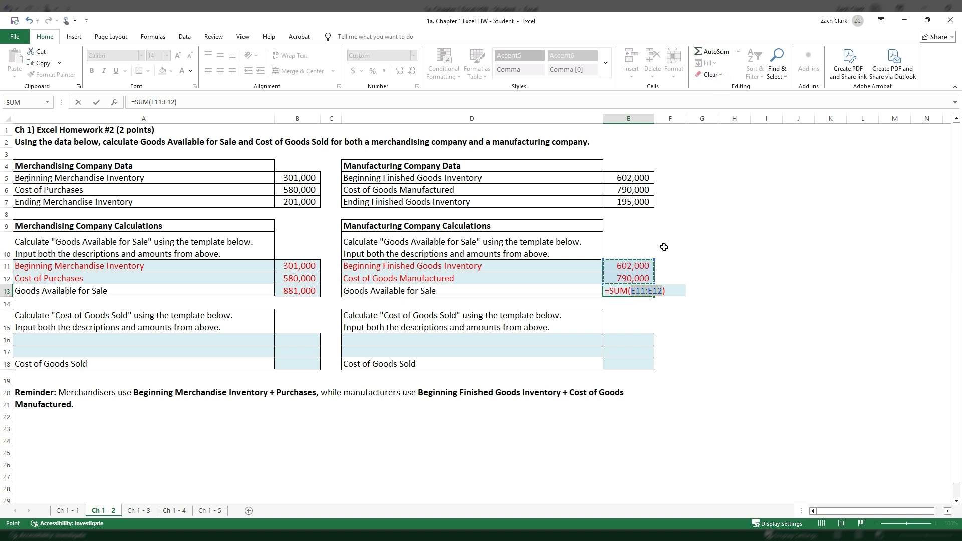
pyautogui.press('Return')
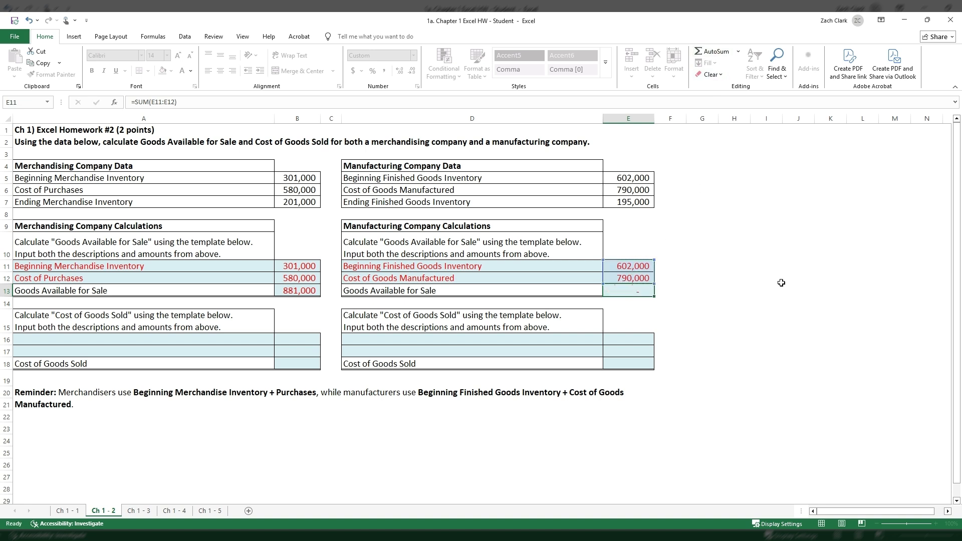
pyautogui.click(290, 290)
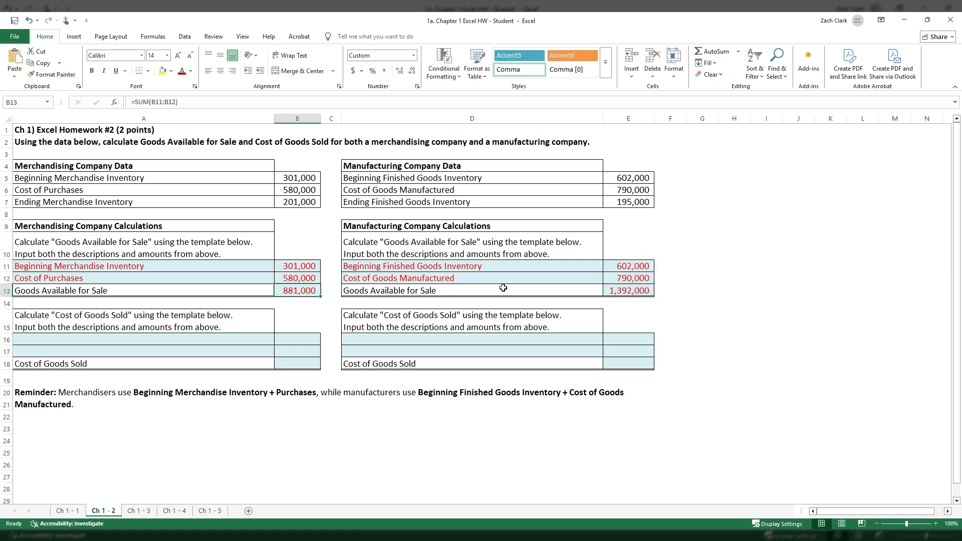
pyautogui.click(619, 296)
pyautogui.click(307, 293)
pyautogui.click(613, 293)
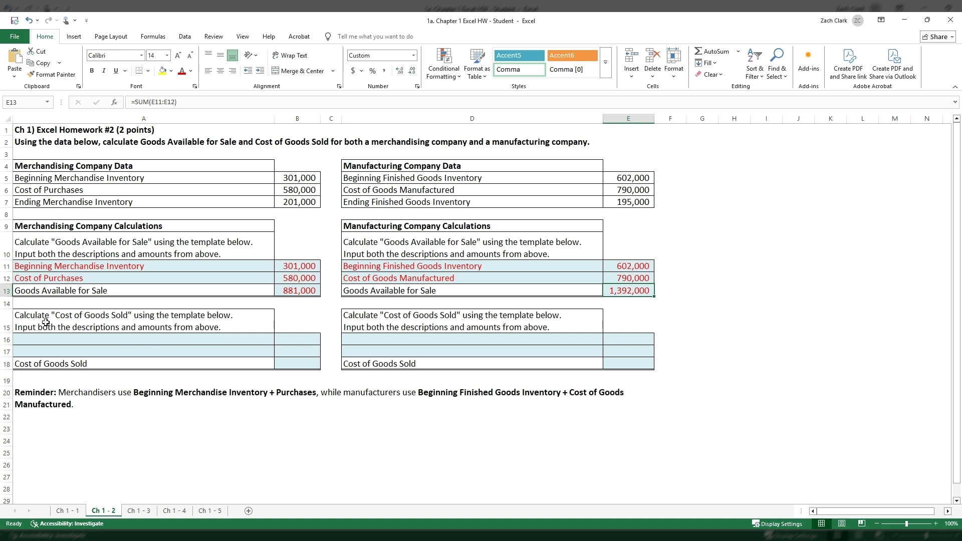
# - Link the merchandising Cost of Goods Sold description in A16 to A13 and its amount in B16 to B13
pyautogui.click(92, 343)
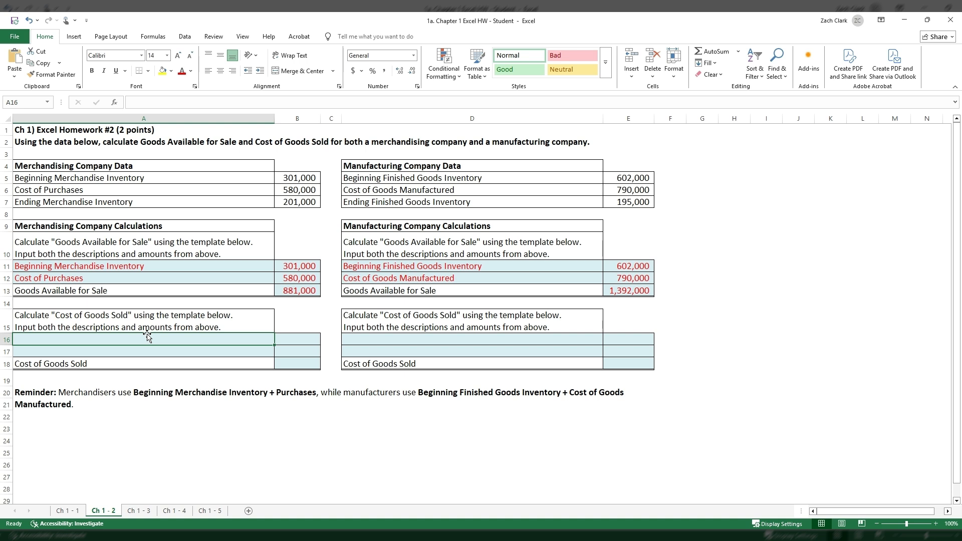
pyautogui.write('+')
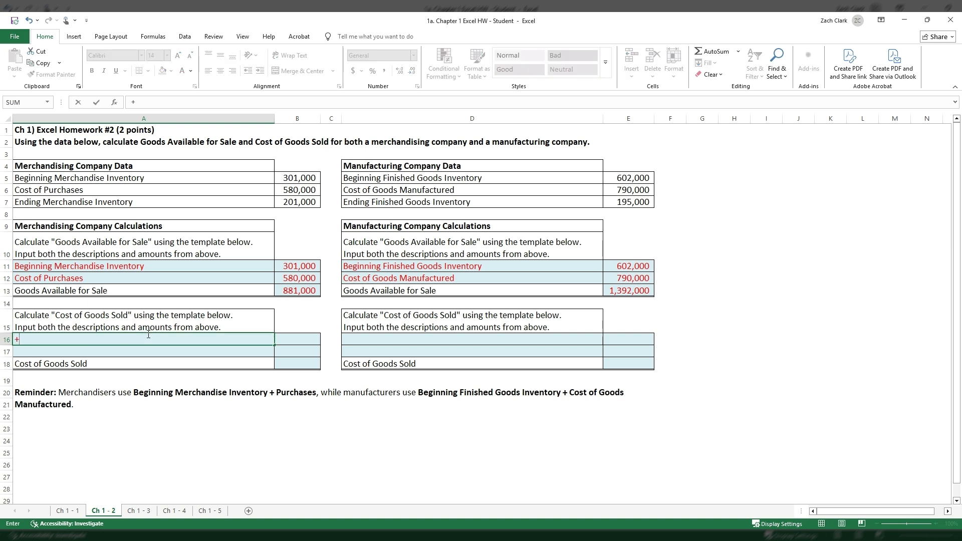
pyautogui.click(126, 291)
pyautogui.press('Tab')
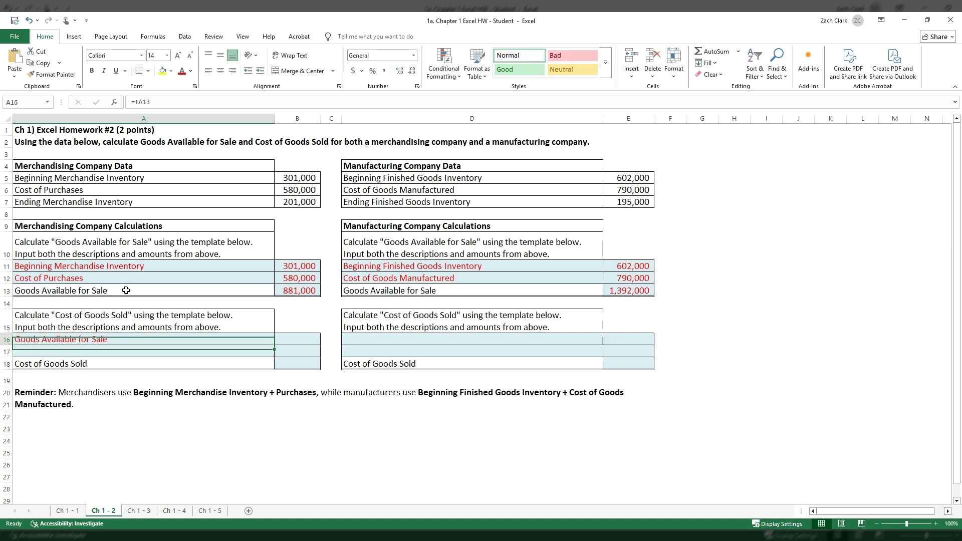
pyautogui.write('+')
pyautogui.click(299, 291)
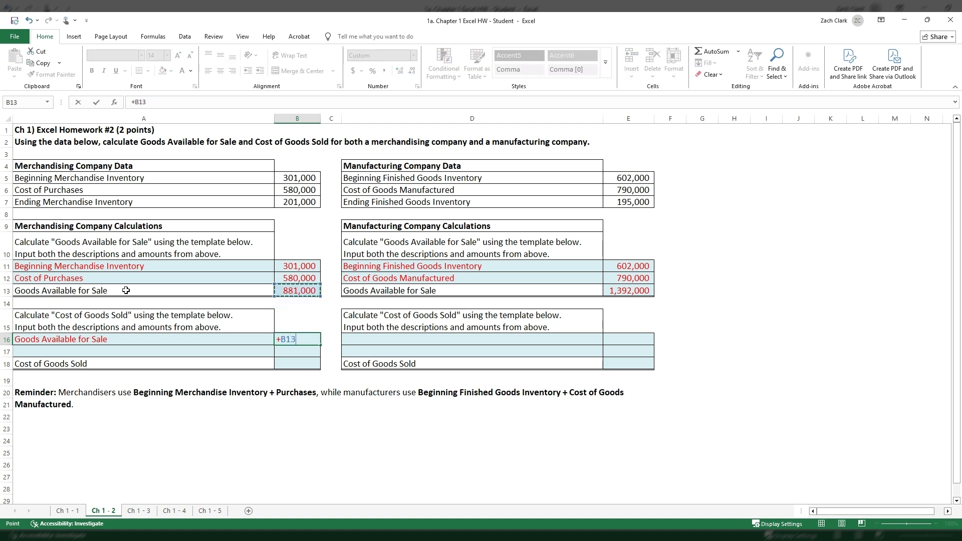
pyautogui.press('Return')
# - Link the manufacturing Cost of Goods Sold description in D16 to D13 and its amount in E16 to E13
pyautogui.click(462, 345)
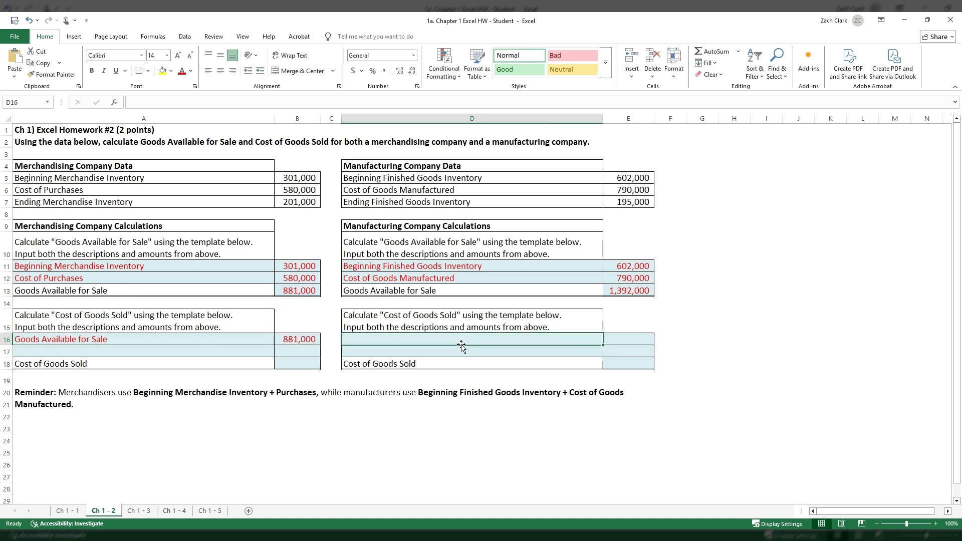
pyautogui.write('+')
pyautogui.press('Up')
pyautogui.press('Up')
pyautogui.press('Up')
pyautogui.press('Tab')
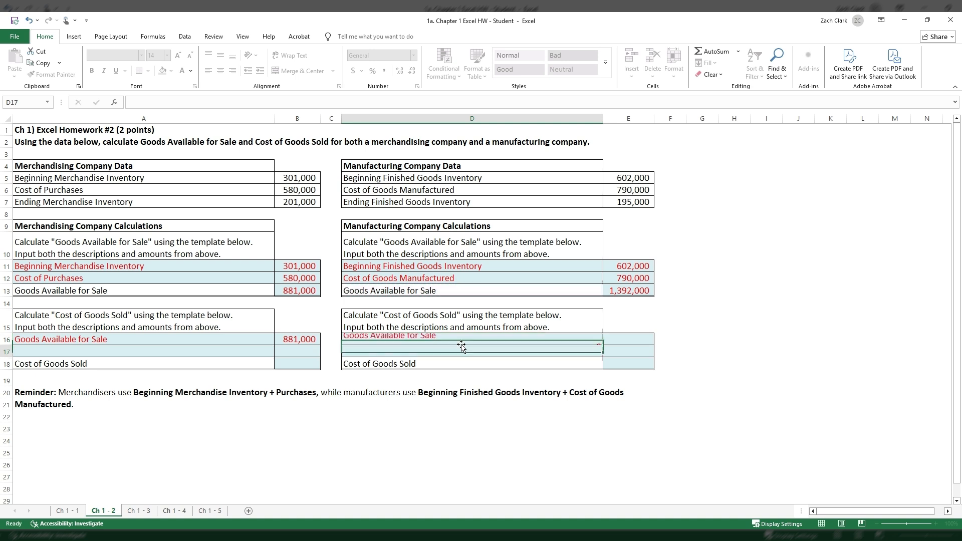
pyautogui.write('+')
pyautogui.press('Up')
pyautogui.press('Up')
pyautogui.press('Up')
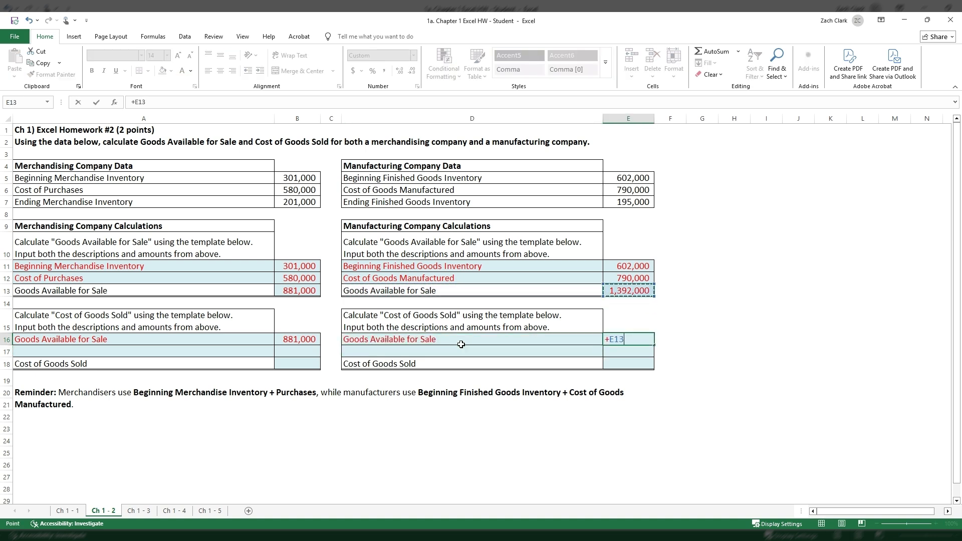
pyautogui.press('Return')
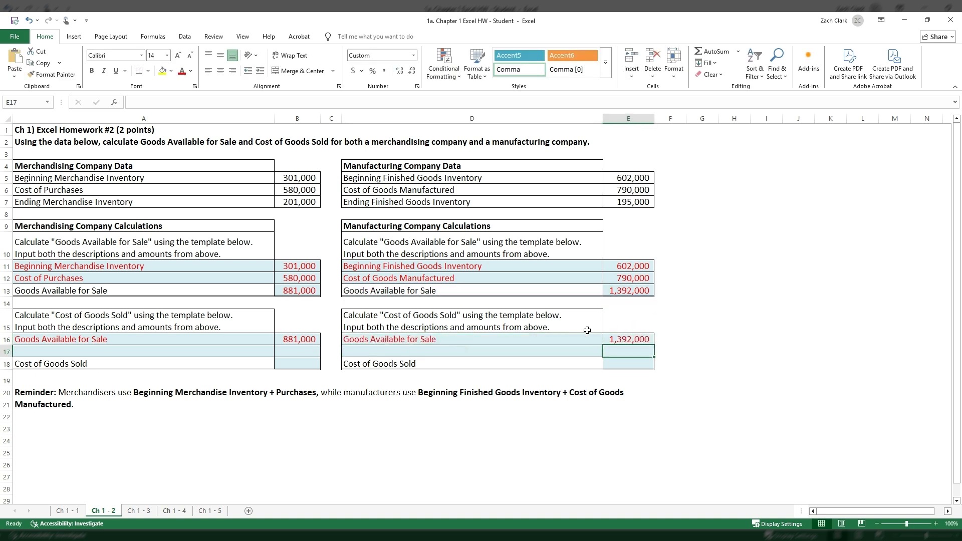
# - Link the ending inventory descriptions in A17 and D17 to the labels in A7 and D7
pyautogui.click(224, 353)
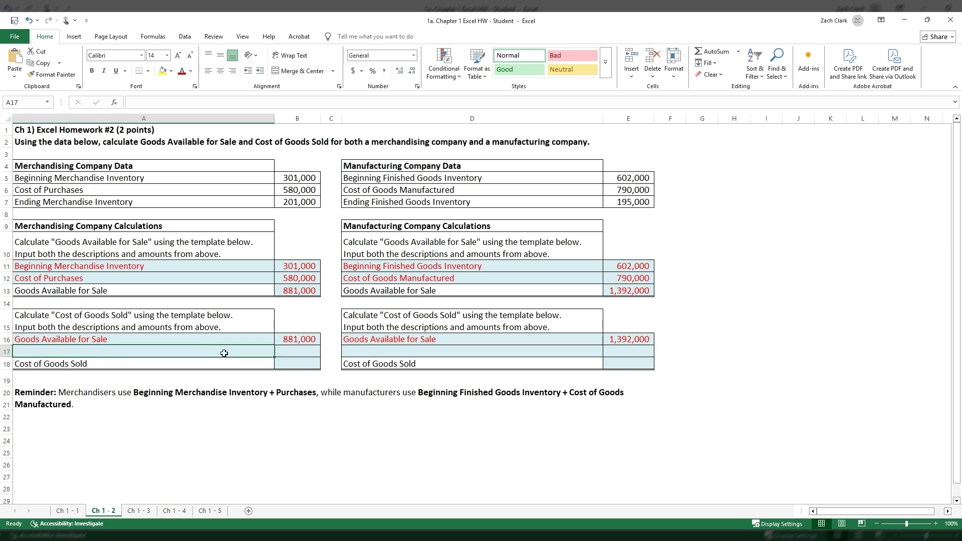
pyautogui.write('+')
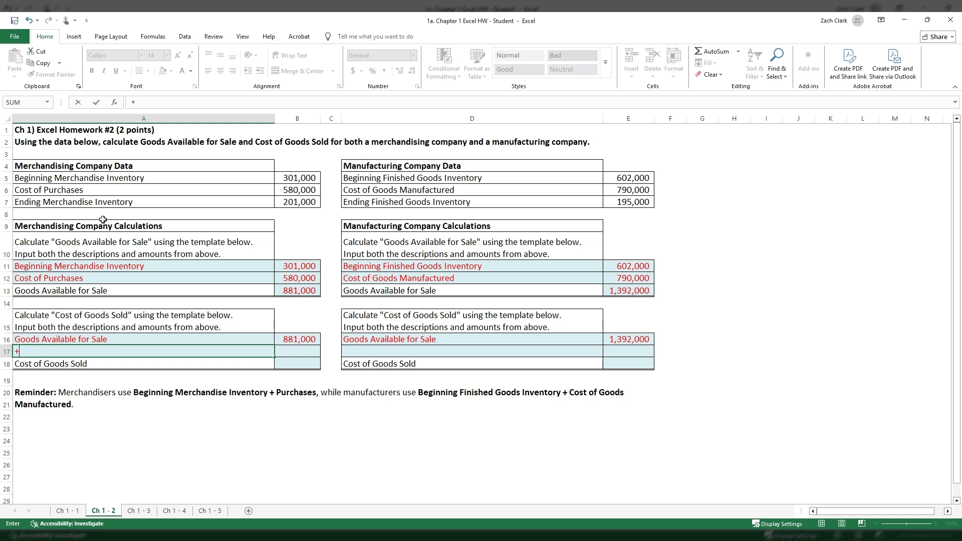
pyautogui.click(101, 203)
pyautogui.press('Return')
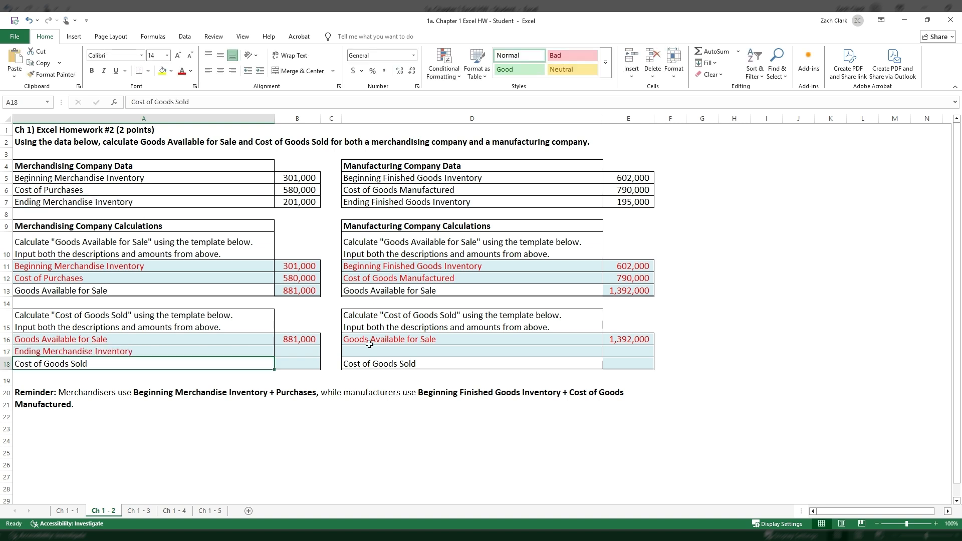
pyautogui.click(407, 353)
pyautogui.write('+')
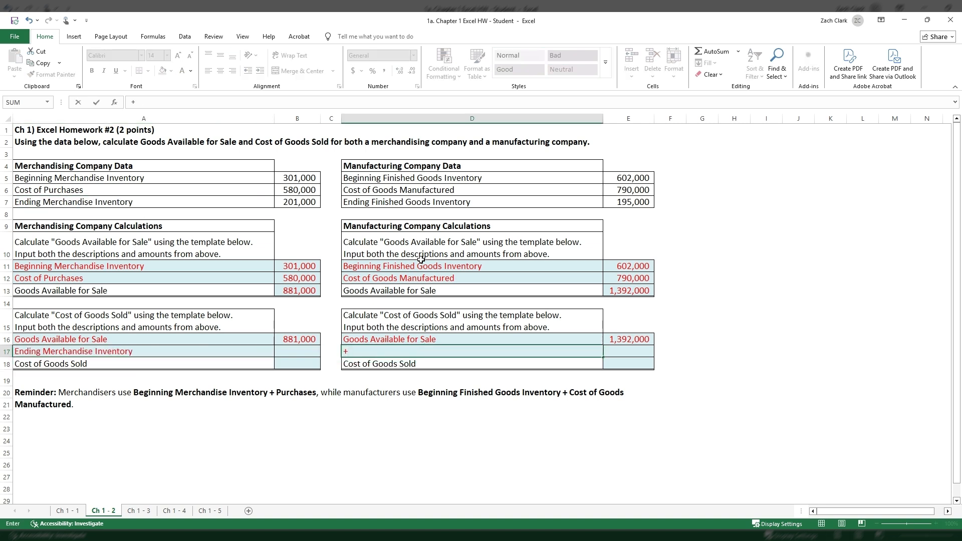
pyautogui.click(421, 204)
pyautogui.press('Return')
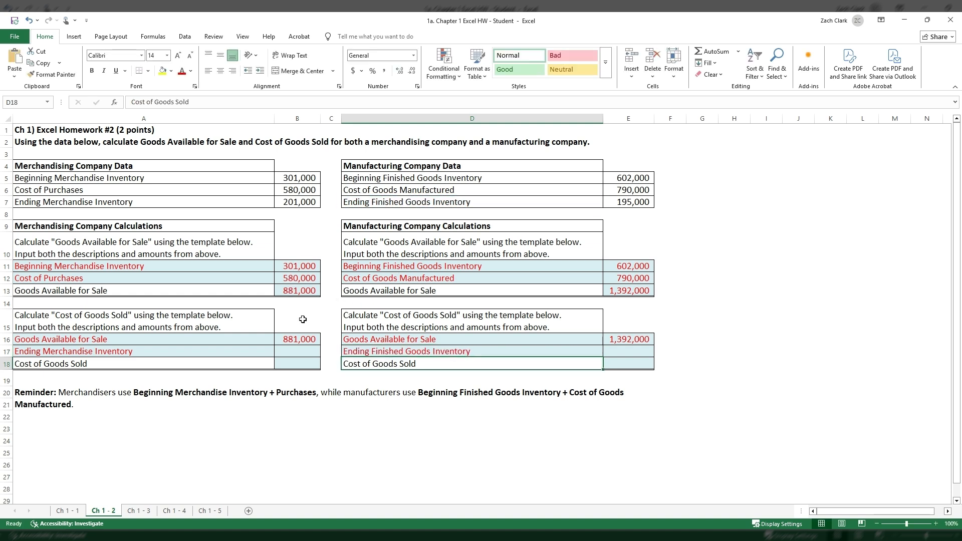
# - Enter the merchandising ending inventory in B17 as a negative link to B7
pyautogui.click(302, 352)
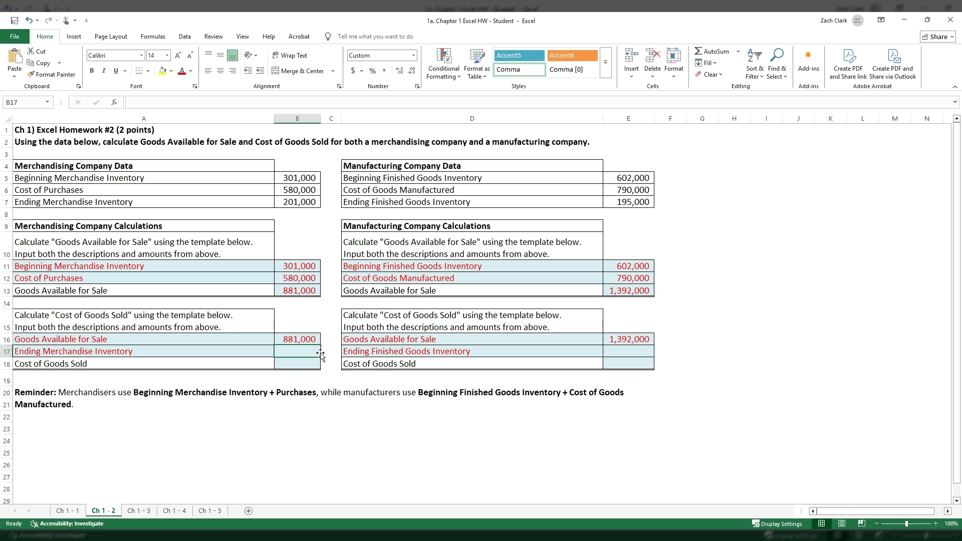
pyautogui.write('-')
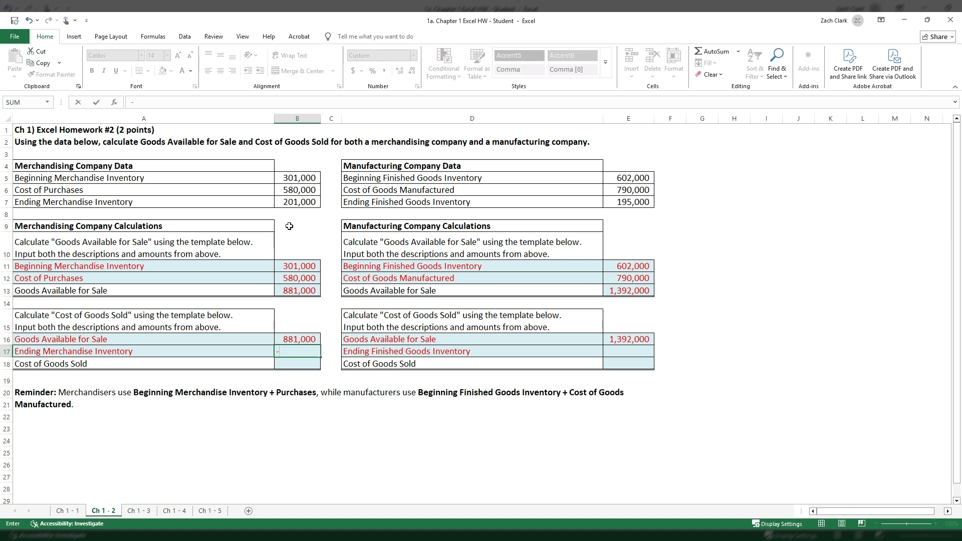
pyautogui.click(296, 205)
pyautogui.press('Return')
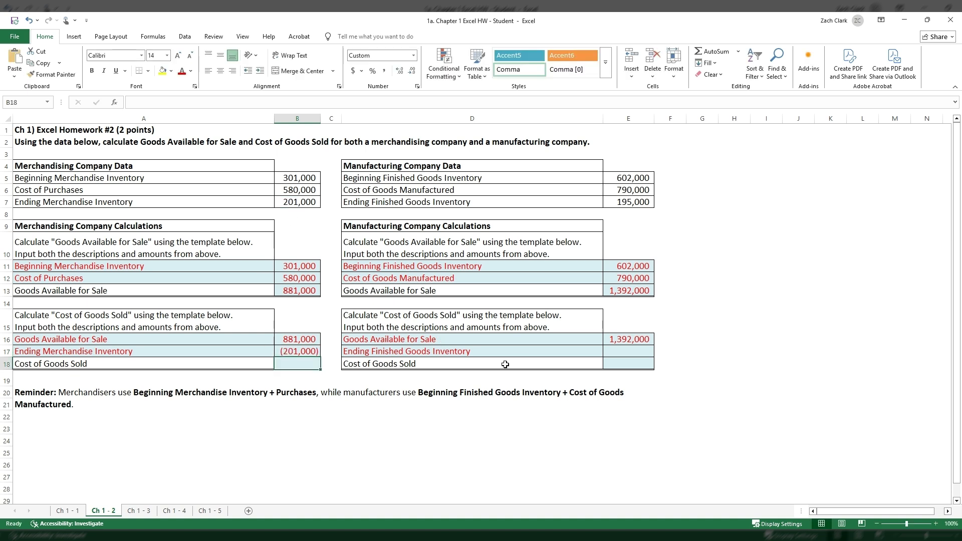
# - Enter the manufacturing ending inventory in E17 as a negative link to E7, and compare it with B17
pyautogui.click(617, 351)
pyautogui.write('+')
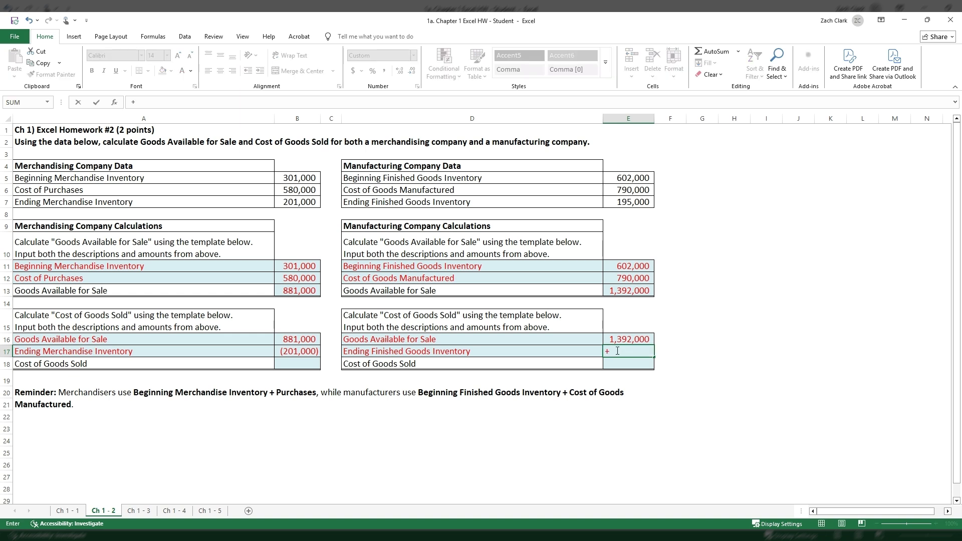
pyautogui.press('BackSpace')
pyautogui.write('-')
pyautogui.click(648, 201)
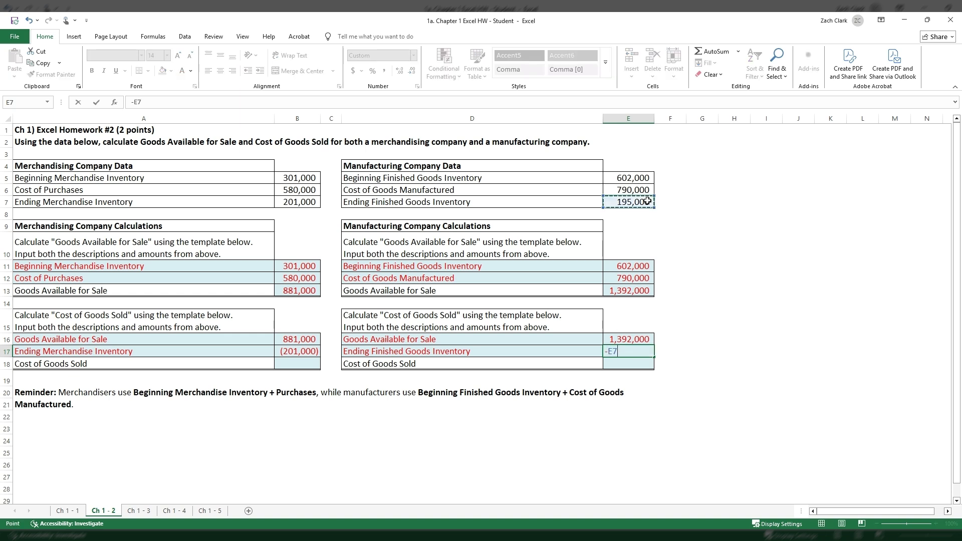
pyautogui.press('Return')
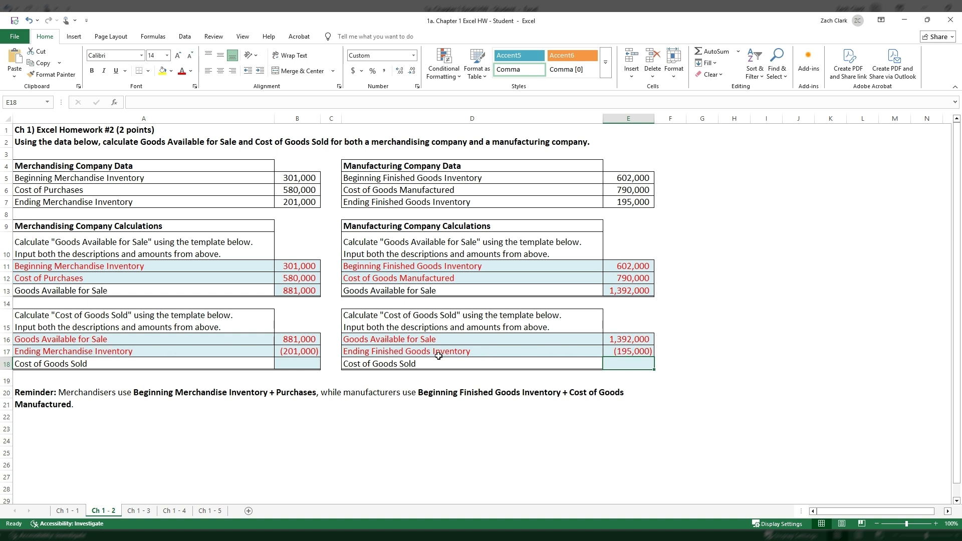
pyautogui.click(296, 350)
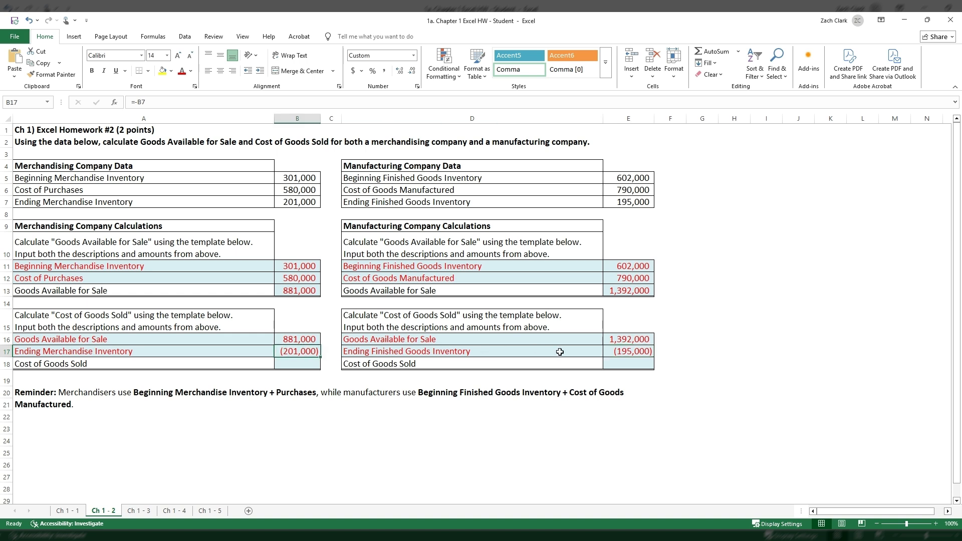
pyautogui.click(637, 351)
pyautogui.click(290, 352)
# - Total Cost of Goods Sold in B18 with =SUM(B16:B17) and in E18 with =SUM(E16:E17)
pyautogui.click(295, 363)
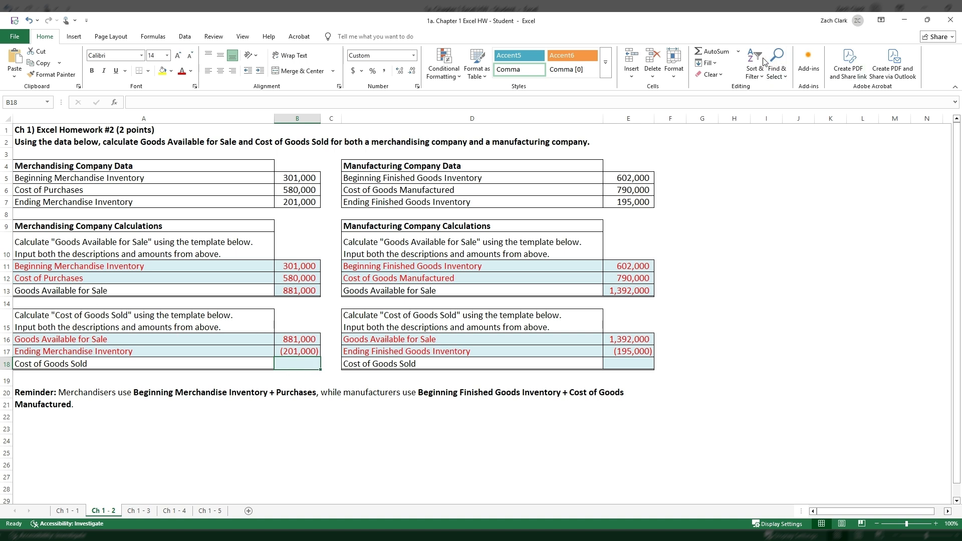
pyautogui.click(716, 51)
pyautogui.press('Return')
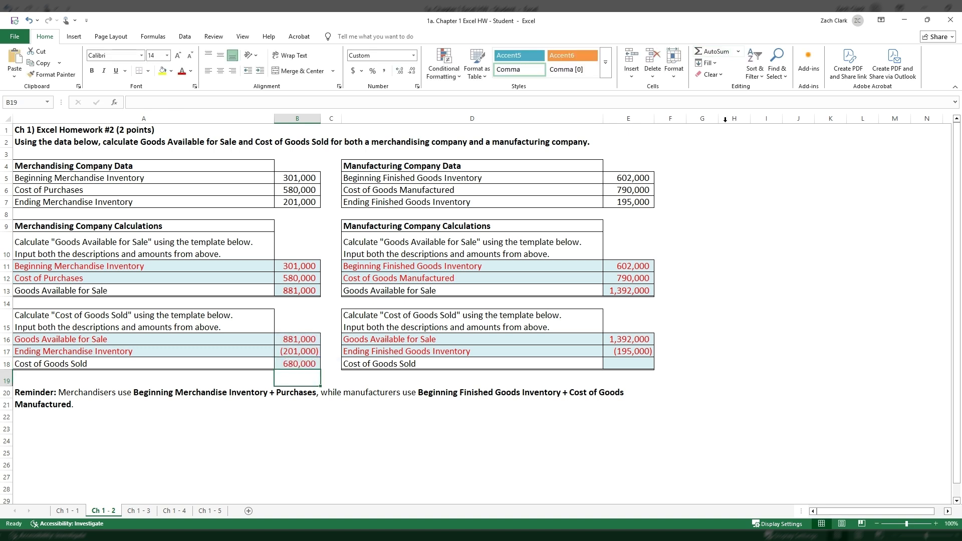
pyautogui.click(637, 360)
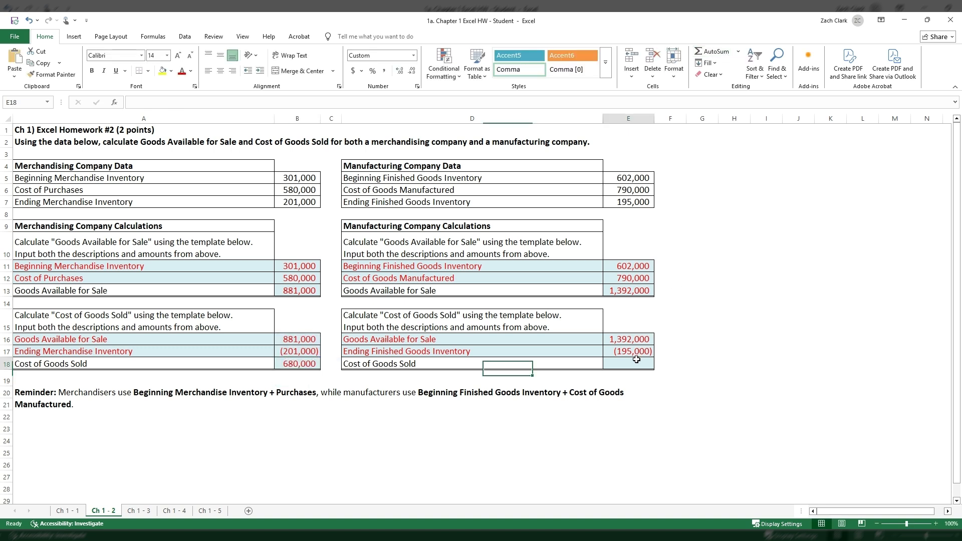
pyautogui.click(706, 52)
pyautogui.press('Return')
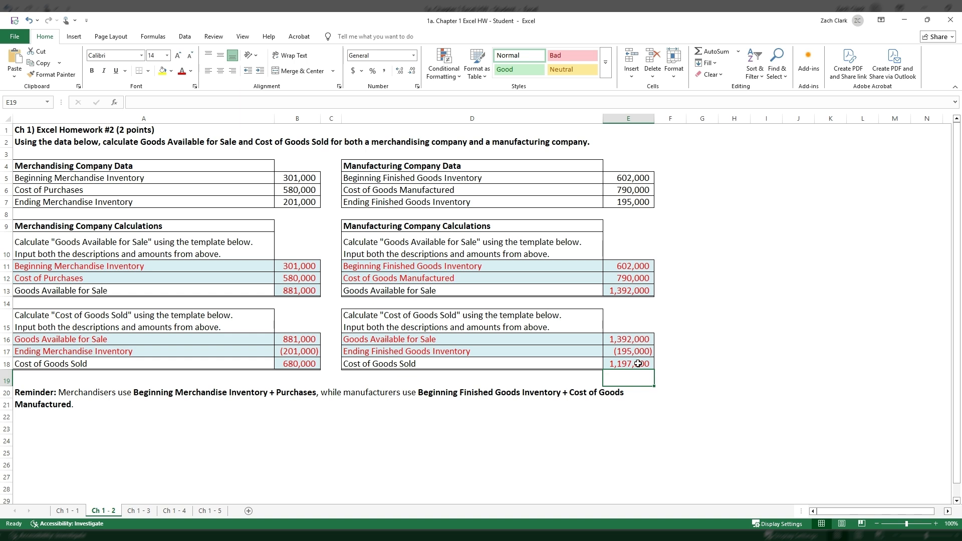
# - Check the Cost of Goods Sold formulas in B18 and E18
pyautogui.click(683, 383)
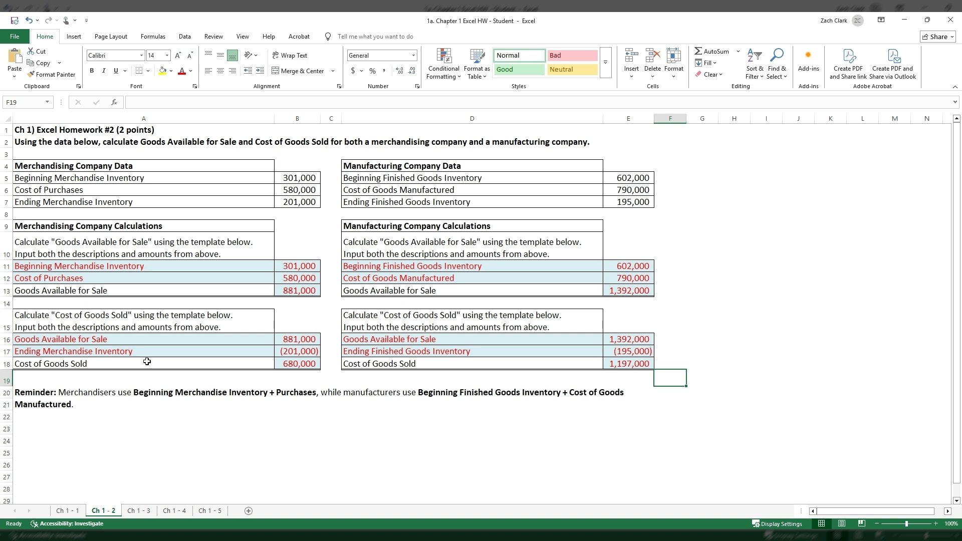
pyautogui.click(293, 367)
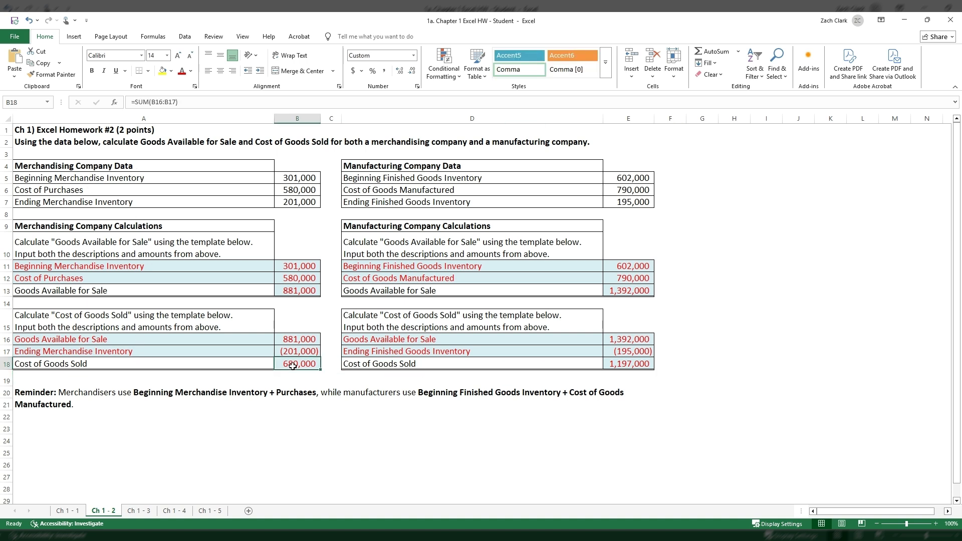
pyautogui.click(645, 363)
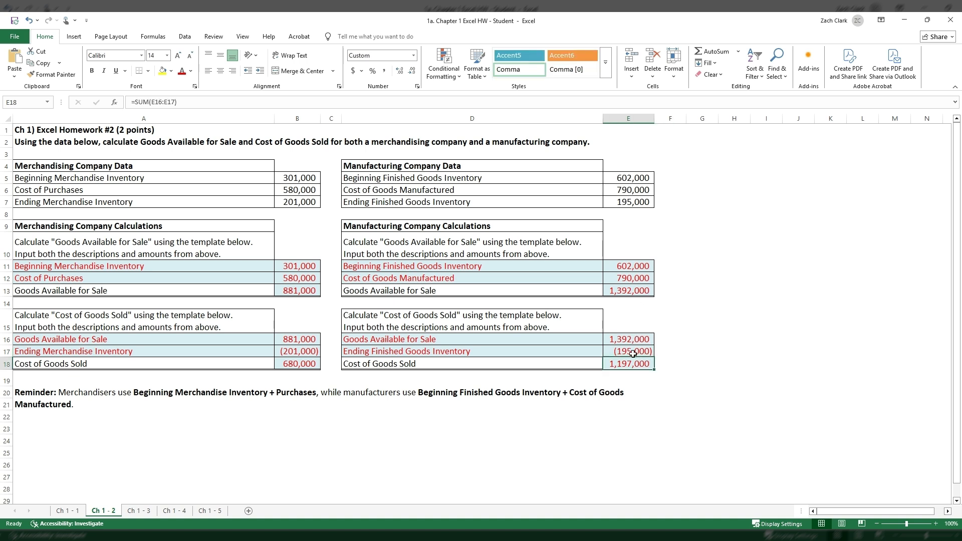